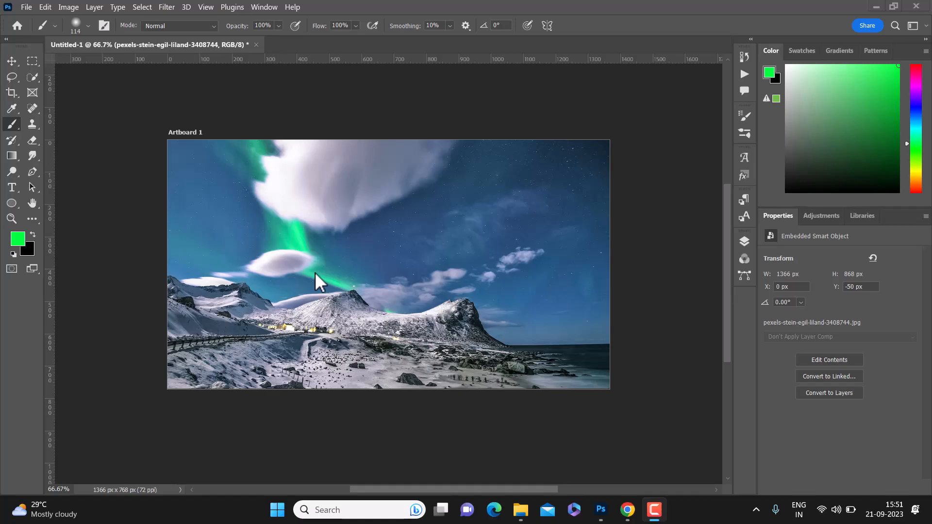
Warp the landscape photo into swirling marble-like patterns across the whole frame with the Liquify filter, using a brush pressure of 100
{"action": "left_click", "coordinate": [158, 8]}
{"action": "mouse_move", "coordinate": [142, 7]}
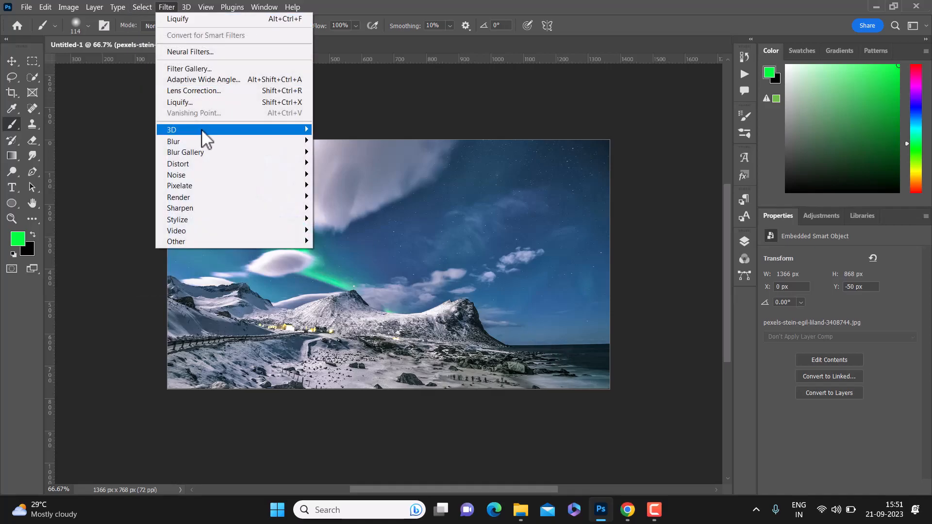
{"action": "left_click", "coordinate": [199, 100]}
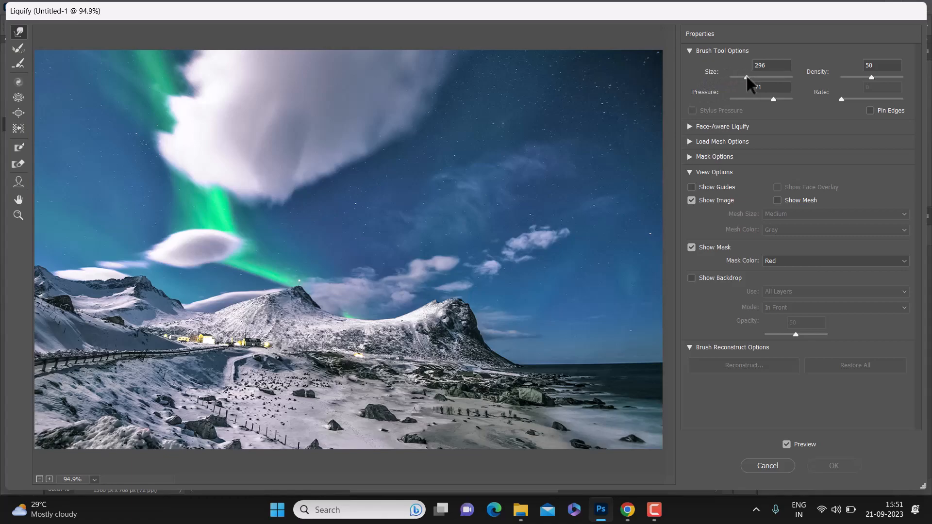
{"action": "left_click_drag", "start_coordinate": [773, 96], "coordinate": [796, 97]}
{"action": "mouse_move", "coordinate": [326, 220]}
{"action": "left_mouse_down"}
{"action": "mouse_move", "coordinate": [388, 279]}
{"action": "mouse_move", "coordinate": [500, 265]}
{"action": "mouse_move", "coordinate": [351, 237]}
{"action": "mouse_move", "coordinate": [268, 268]}
{"action": "mouse_move", "coordinate": [179, 254]}
{"action": "mouse_move", "coordinate": [128, 224]}
{"action": "mouse_move", "coordinate": [12, 224]}
{"action": "left_mouse_up"}
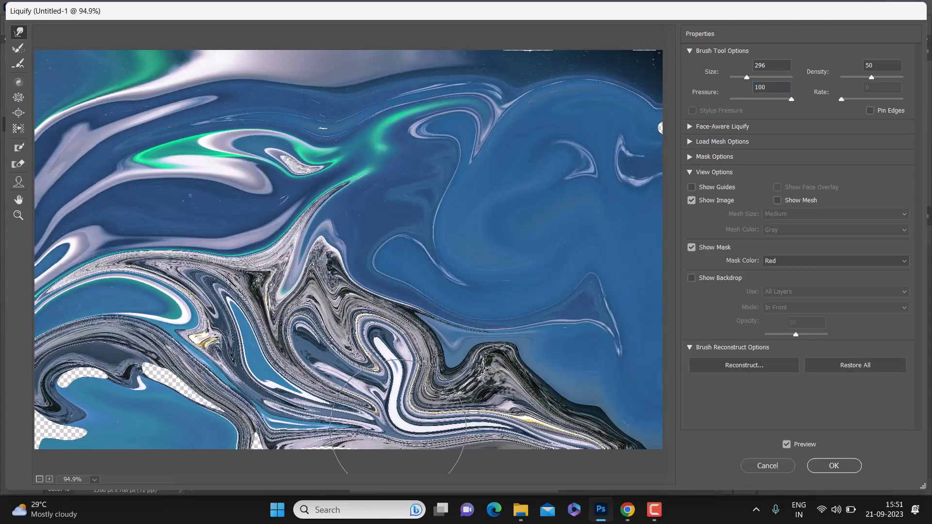
{"action": "mouse_move", "coordinate": [391, 407]}
{"action": "left_mouse_down"}
{"action": "mouse_move", "coordinate": [92, 371]}
{"action": "mouse_move", "coordinate": [34, 437]}
{"action": "mouse_move", "coordinate": [37, 449]}
{"action": "left_mouse_up"}
{"action": "mouse_move", "coordinate": [160, 440]}
{"action": "left_mouse_down"}
{"action": "mouse_move", "coordinate": [507, 101]}
{"action": "mouse_move", "coordinate": [595, 56]}
{"action": "left_mouse_up"}
{"action": "mouse_move", "coordinate": [298, 152]}
{"action": "left_mouse_down"}
{"action": "mouse_move", "coordinate": [139, 65]}
{"action": "mouse_move", "coordinate": [126, 46]}
{"action": "left_mouse_up"}
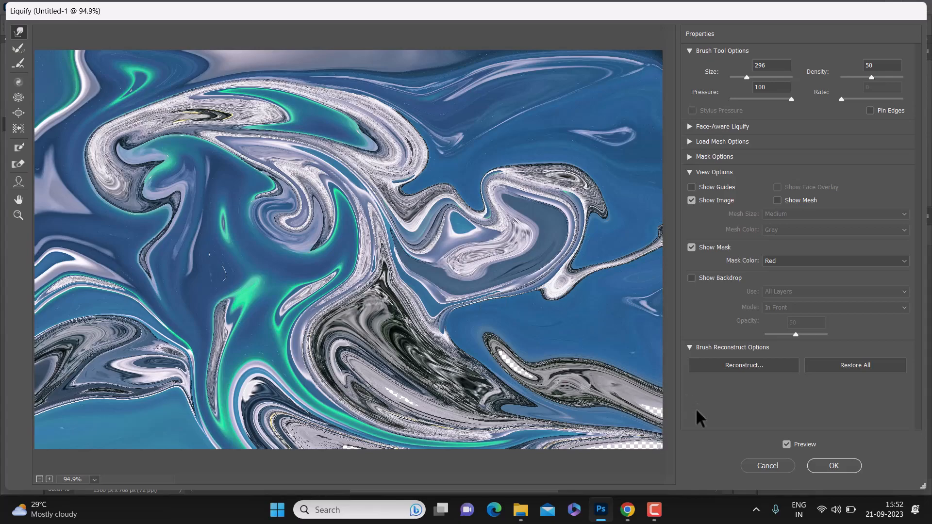
{"action": "left_click_drag", "start_coordinate": [664, 410], "coordinate": [624, 439]}
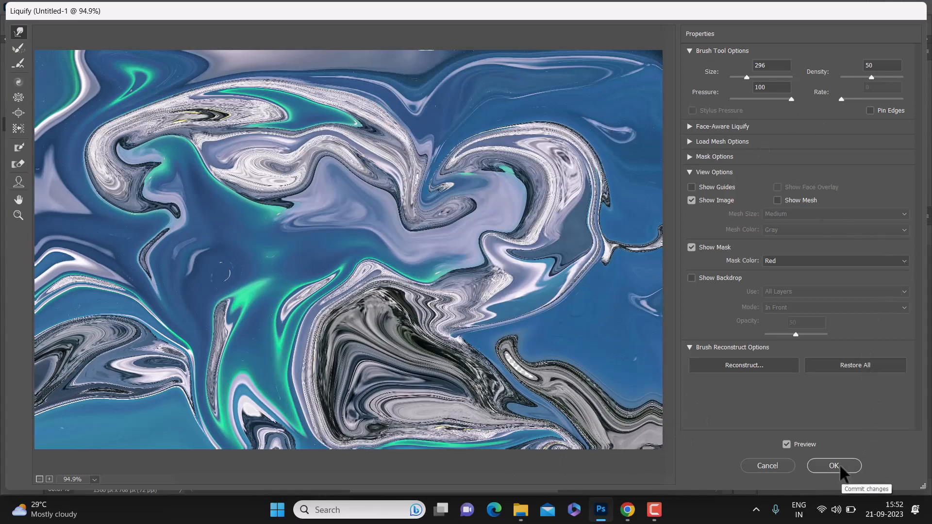
{"action": "left_click", "coordinate": [840, 465]}
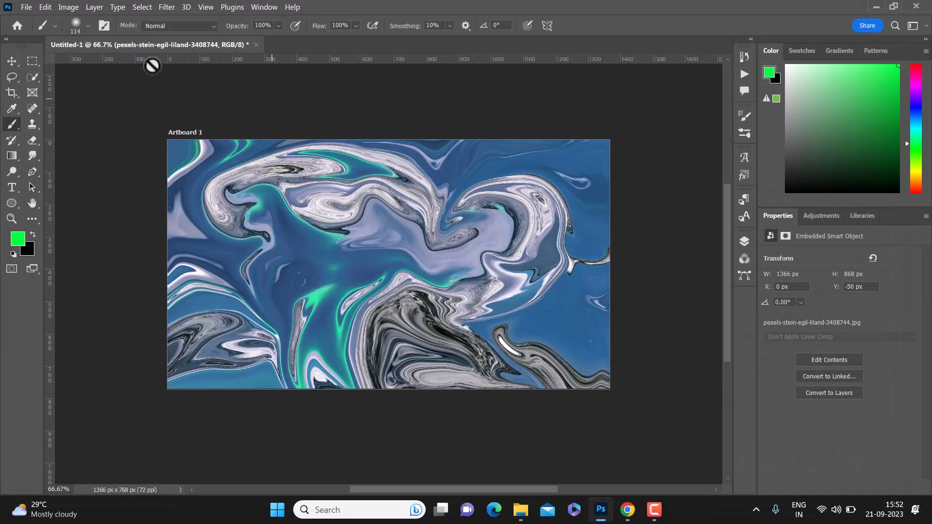
Hide the liquified photo layer and make the Clouds layer active and visible
{"action": "left_click", "coordinate": [17, 57]}
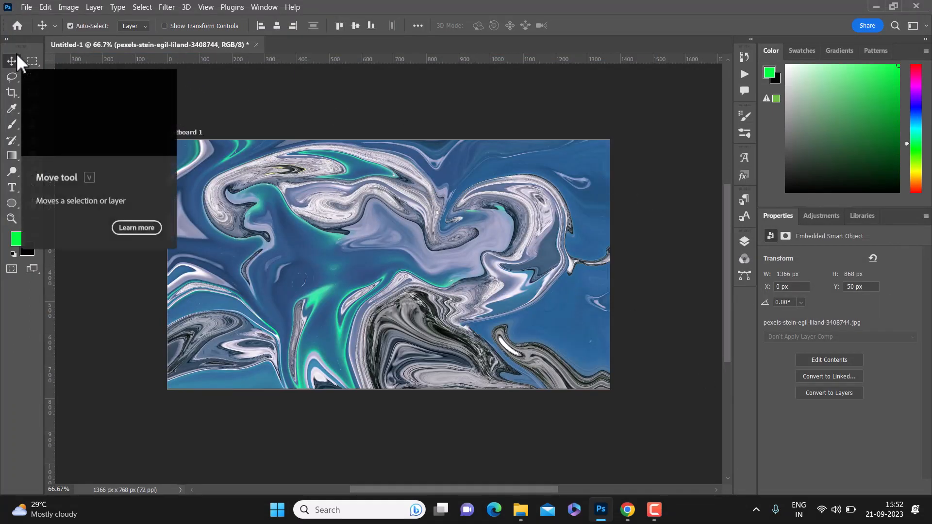
{"action": "left_click", "coordinate": [745, 241]}
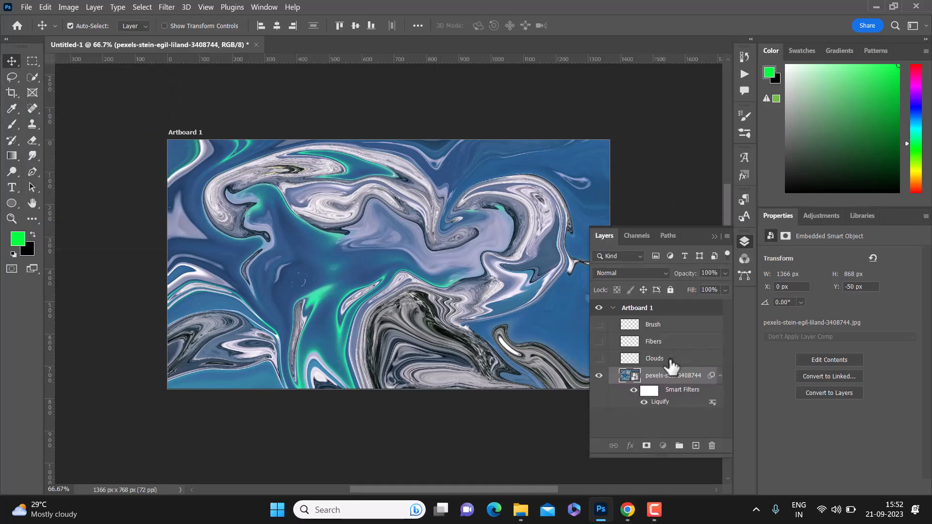
{"action": "left_click", "coordinate": [671, 362]}
{"action": "left_click", "coordinate": [600, 377]}
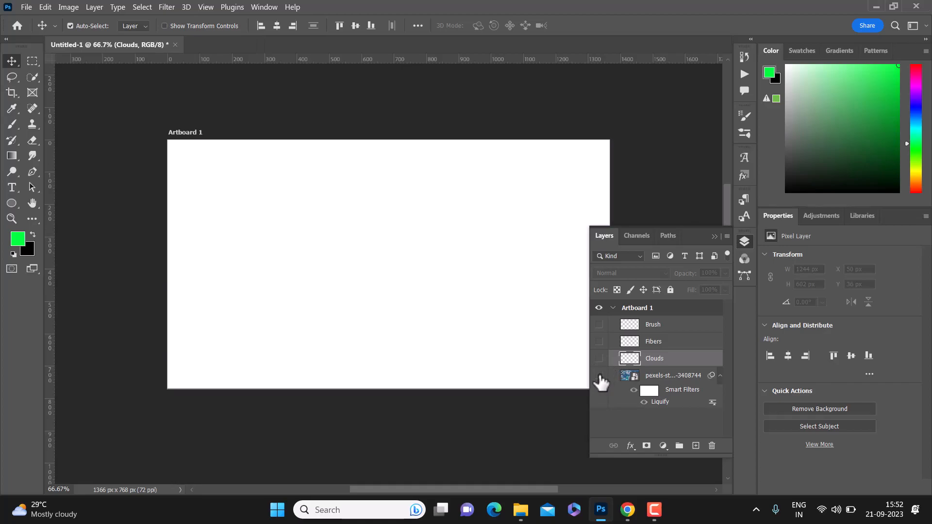
{"action": "left_click", "coordinate": [599, 358]}
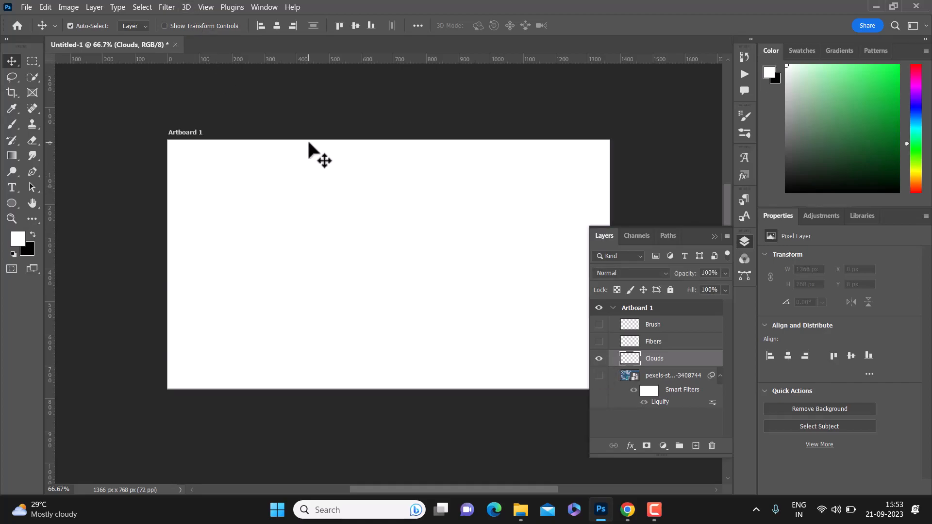
Render a black-and-white Clouds pattern on the Clouds layer
{"action": "left_click", "coordinate": [168, 6]}
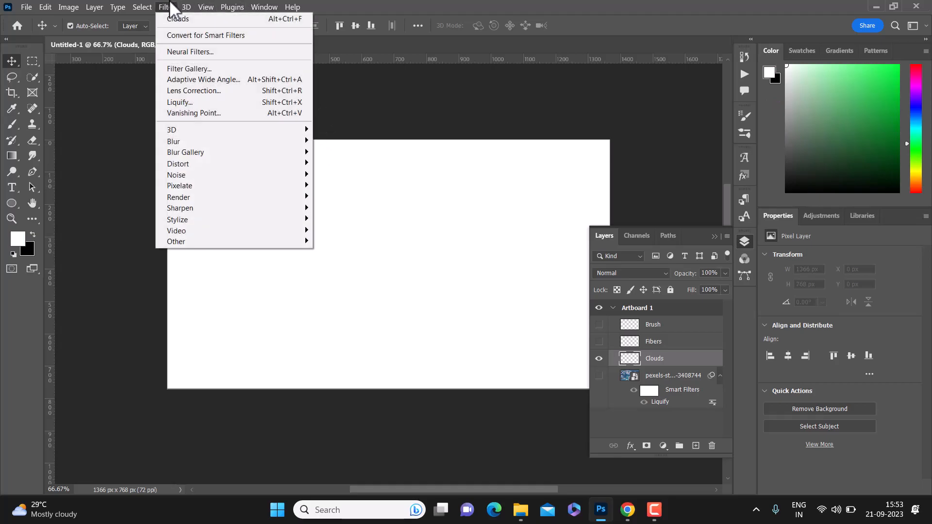
{"action": "mouse_move", "coordinate": [223, 195]}
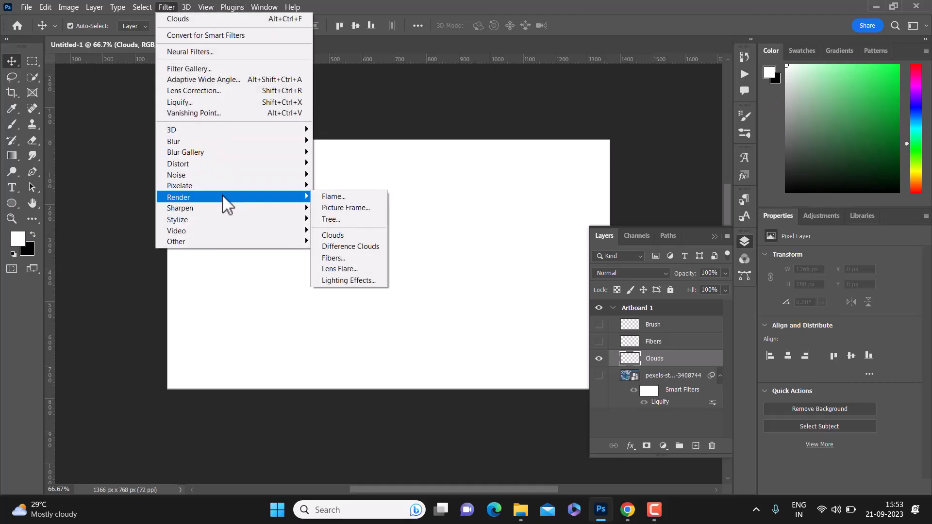
{"action": "left_click", "coordinate": [353, 231]}
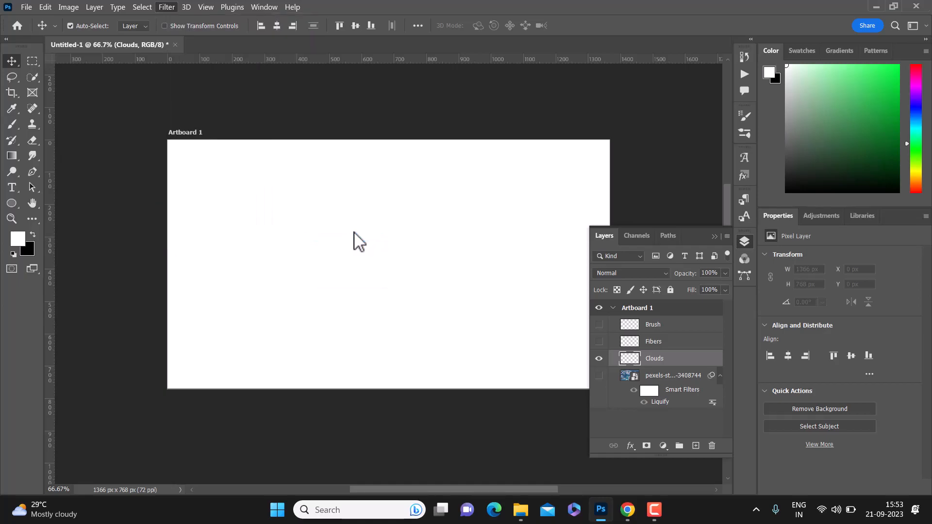
{"action": "left_click", "coordinate": [714, 237]}
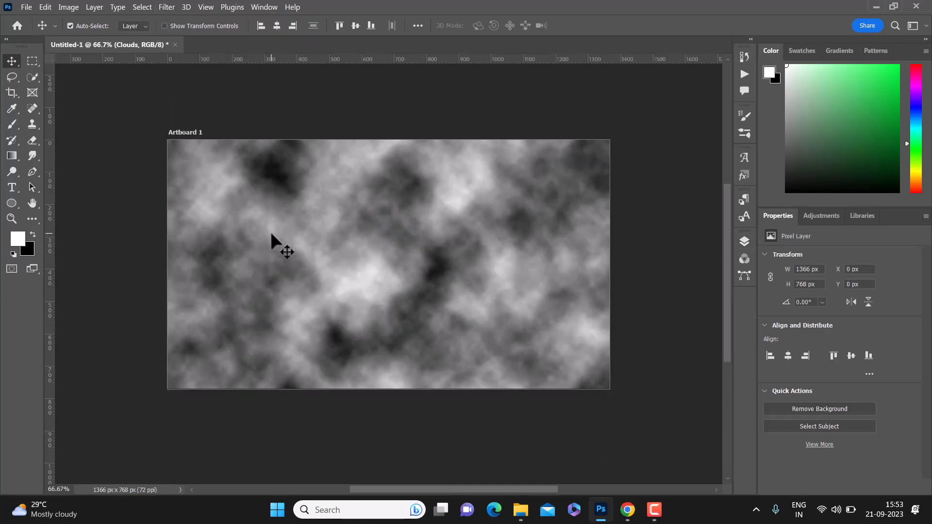
Push the whole clouds texture into flowing swirls in Liquify with the Forward Warp tool
{"action": "left_click", "coordinate": [174, 1]}
{"action": "left_click", "coordinate": [163, 5]}
{"action": "left_click", "coordinate": [190, 102]}
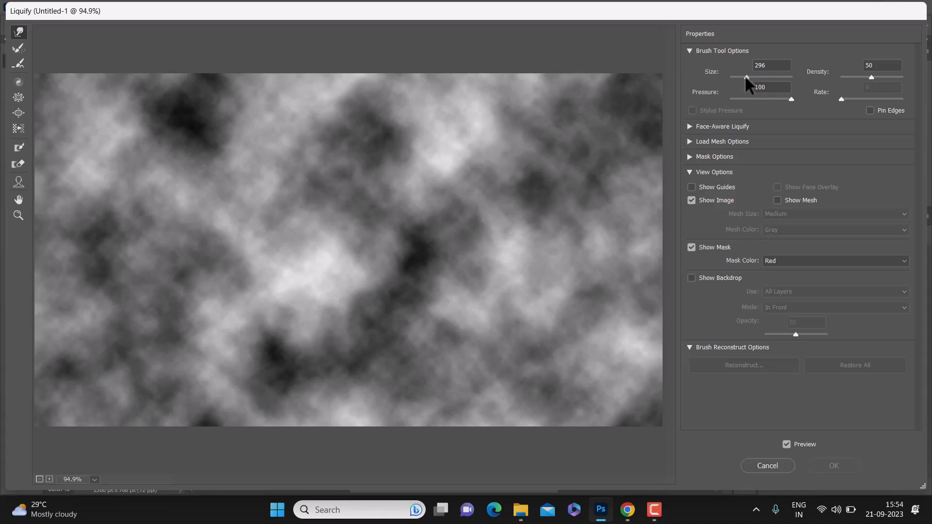
{"action": "mouse_move", "coordinate": [327, 191]}
{"action": "left_mouse_down"}
{"action": "mouse_move", "coordinate": [360, 148]}
{"action": "mouse_move", "coordinate": [169, 336]}
{"action": "mouse_move", "coordinate": [568, 286]}
{"action": "mouse_move", "coordinate": [474, 218]}
{"action": "mouse_move", "coordinate": [129, 138]}
{"action": "mouse_move", "coordinate": [106, 147]}
{"action": "mouse_move", "coordinate": [129, 150]}
{"action": "mouse_move", "coordinate": [25, 129]}
{"action": "mouse_move", "coordinate": [31, 390]}
{"action": "mouse_move", "coordinate": [1, 389]}
{"action": "left_mouse_up"}
{"action": "mouse_move", "coordinate": [422, 233]}
{"action": "left_mouse_down"}
{"action": "mouse_move", "coordinate": [375, 279]}
{"action": "mouse_move", "coordinate": [374, 210]}
{"action": "mouse_move", "coordinate": [257, 187]}
{"action": "mouse_move", "coordinate": [213, 273]}
{"action": "mouse_move", "coordinate": [416, 349]}
{"action": "mouse_move", "coordinate": [513, 235]}
{"action": "mouse_move", "coordinate": [484, 241]}
{"action": "mouse_move", "coordinate": [378, 205]}
{"action": "mouse_move", "coordinate": [272, 202]}
{"action": "mouse_move", "coordinate": [340, 258]}
{"action": "mouse_move", "coordinate": [388, 270]}
{"action": "left_mouse_up"}
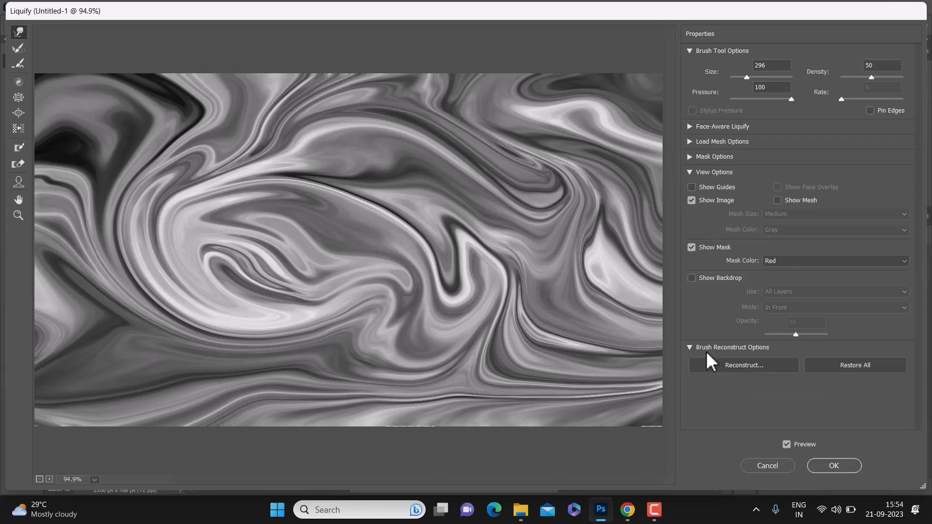
Reconstruct the clouds distortion to an amount of 98 and apply the Liquify filter
{"action": "left_click", "coordinate": [744, 365]}
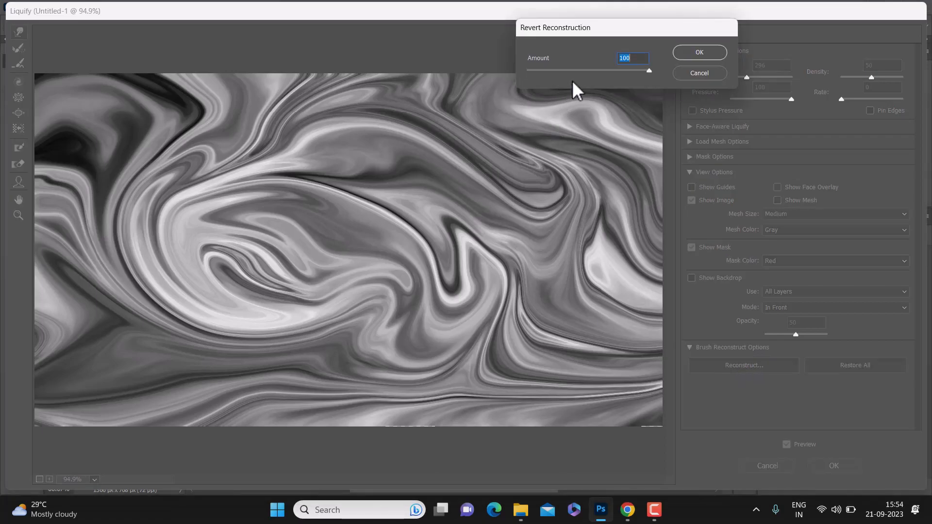
{"action": "left_click_drag", "start_coordinate": [649, 71], "coordinate": [626, 71]}
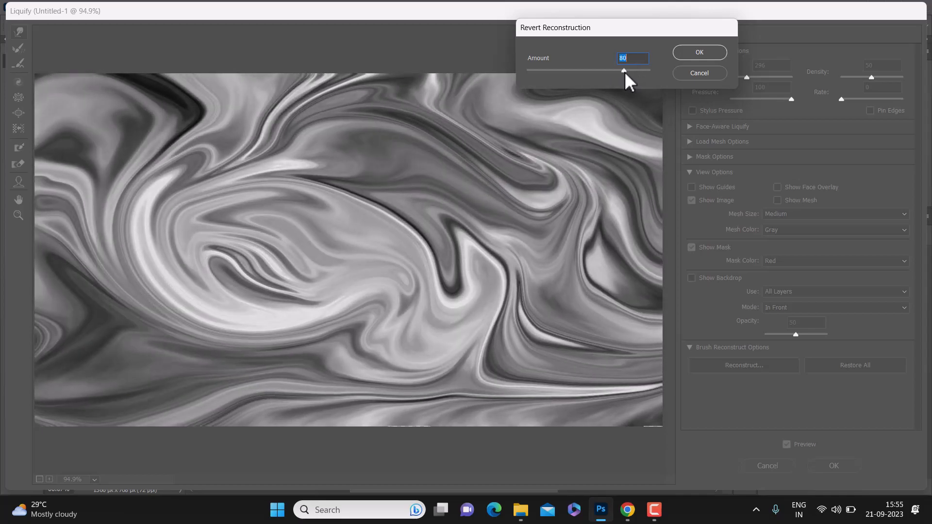
{"action": "left_click_drag", "start_coordinate": [624, 72], "coordinate": [642, 72]}
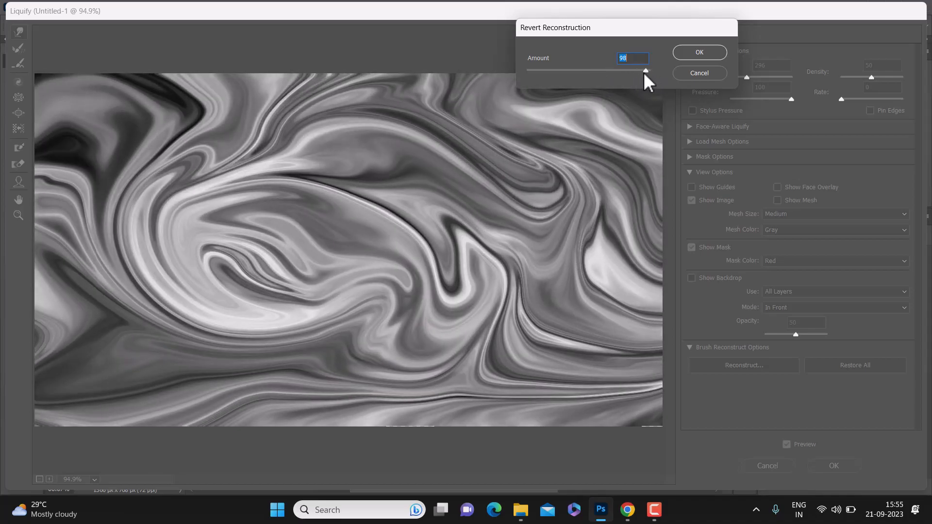
{"action": "left_click", "coordinate": [711, 54]}
{"action": "left_click", "coordinate": [841, 470]}
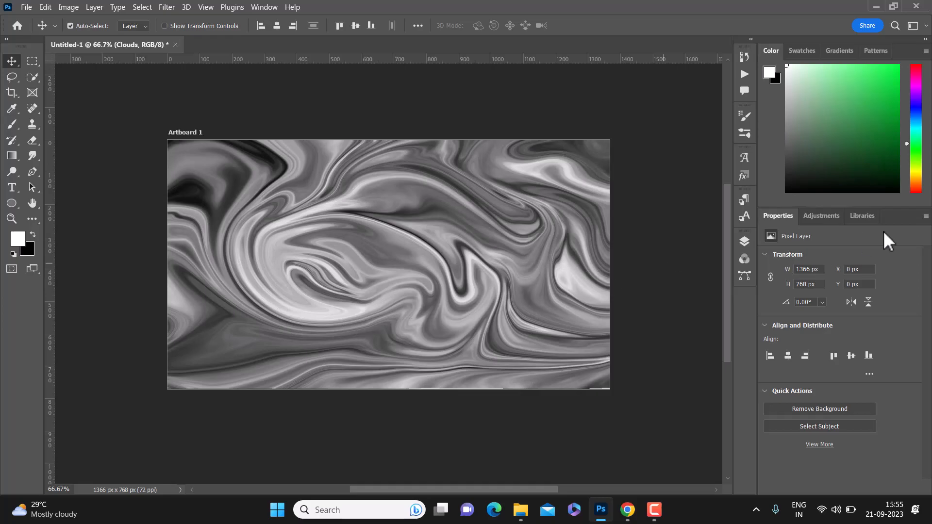
Hide the Clouds layer and make the Fibers layer visible and active
{"action": "left_click", "coordinate": [745, 242]}
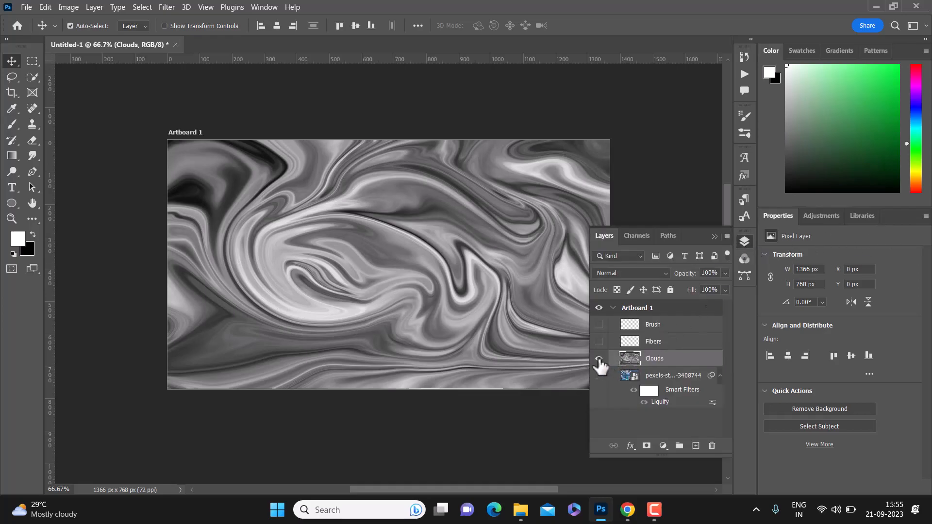
{"action": "left_click", "coordinate": [599, 358]}
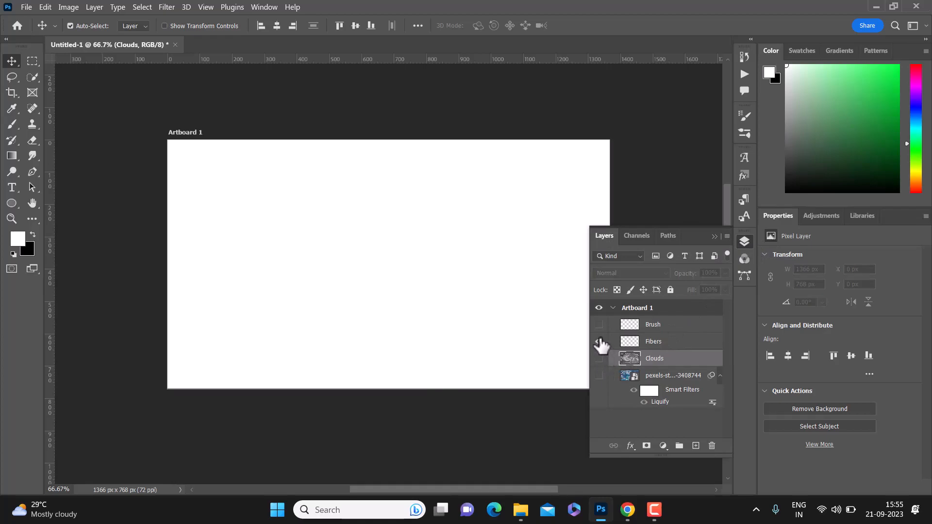
{"action": "left_click", "coordinate": [599, 341]}
Render the Fibers filter on the Fibers layer with a variance of 34 and a strength of 16
{"action": "left_click", "coordinate": [163, 6]}
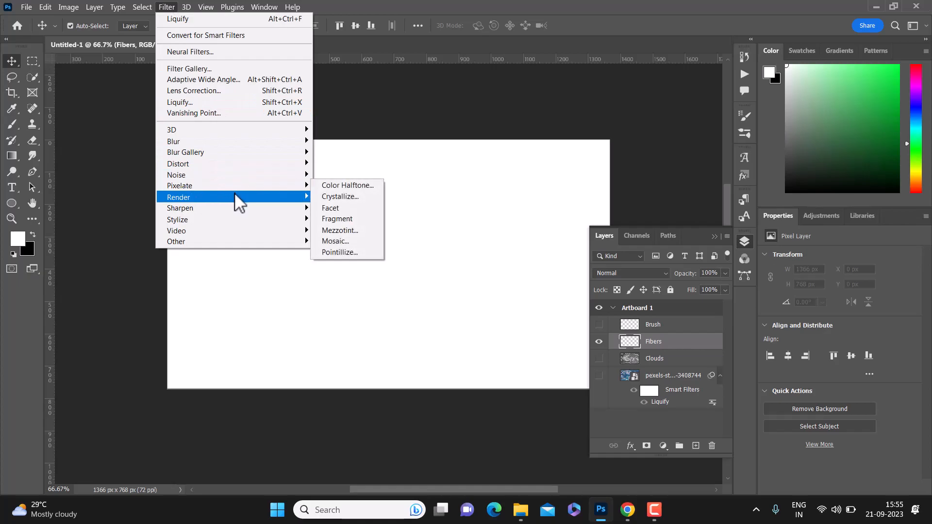
{"action": "mouse_move", "coordinate": [235, 195]}
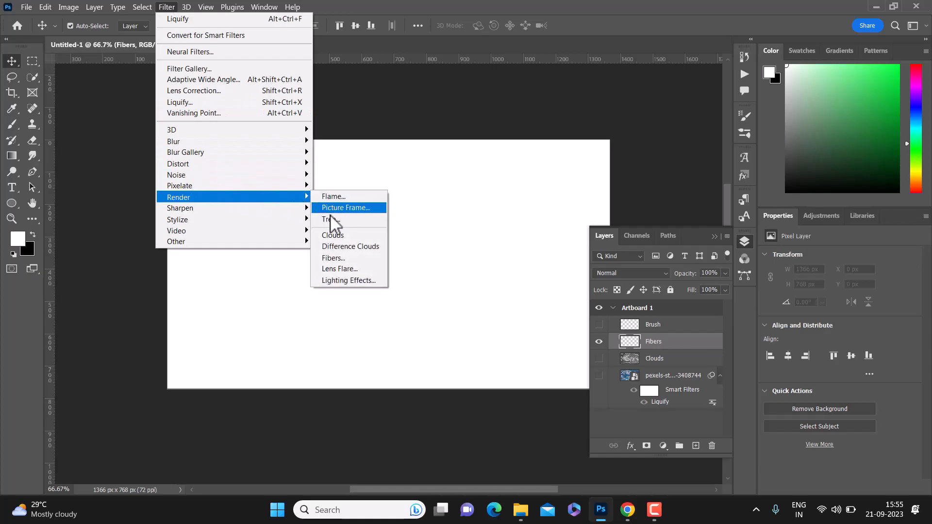
{"action": "left_click", "coordinate": [333, 258]}
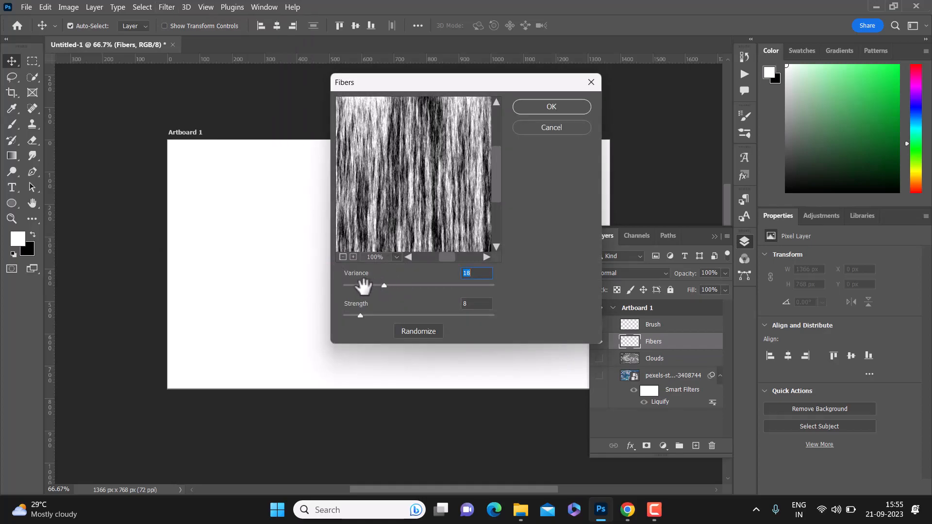
{"action": "left_click_drag", "start_coordinate": [378, 287], "coordinate": [420, 291]}
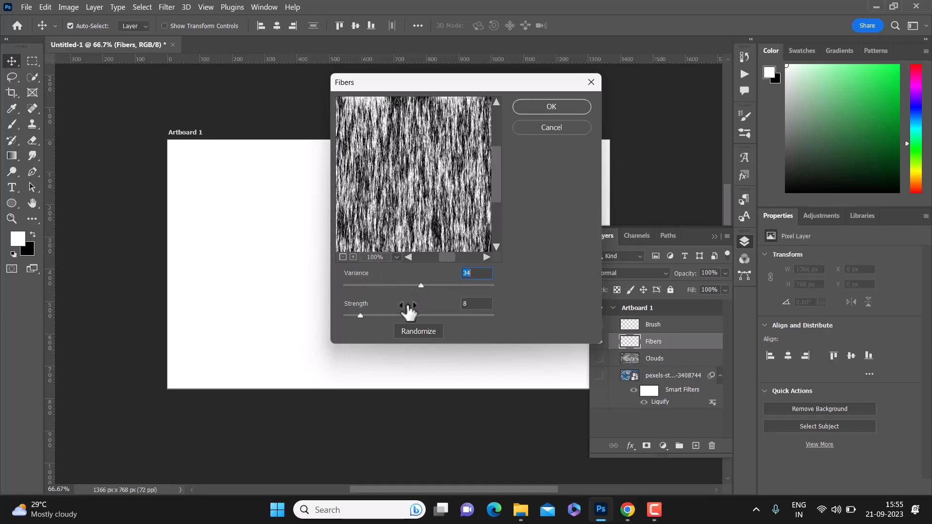
{"action": "left_click_drag", "start_coordinate": [362, 316], "coordinate": [380, 316]}
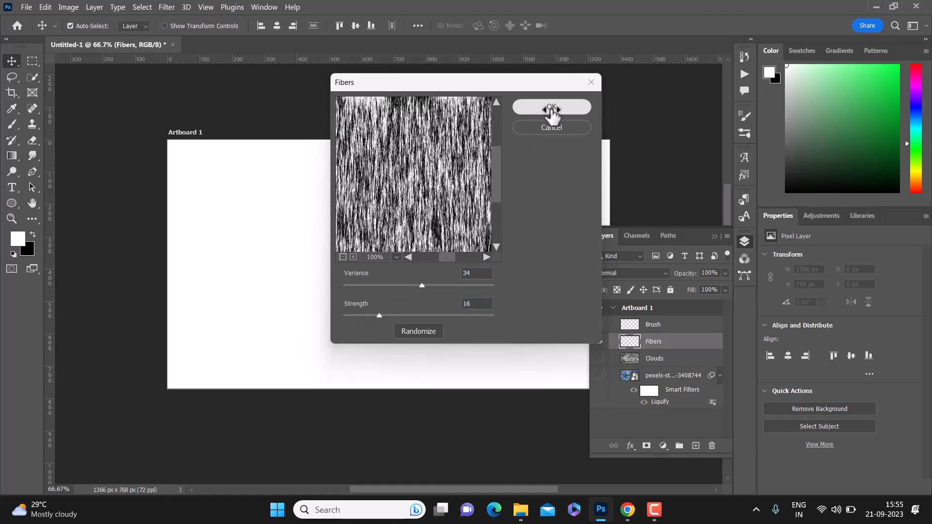
{"action": "left_click", "coordinate": [551, 108]}
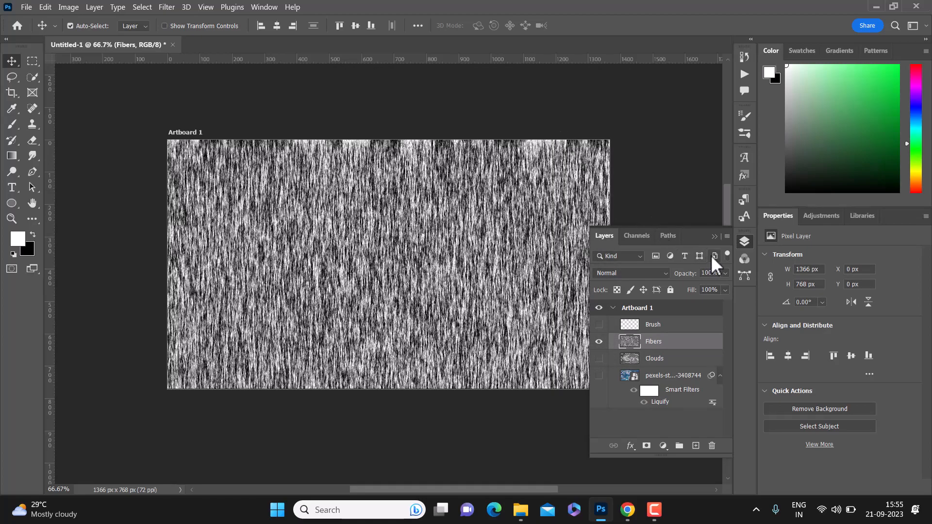
{"action": "left_click", "coordinate": [713, 238]}
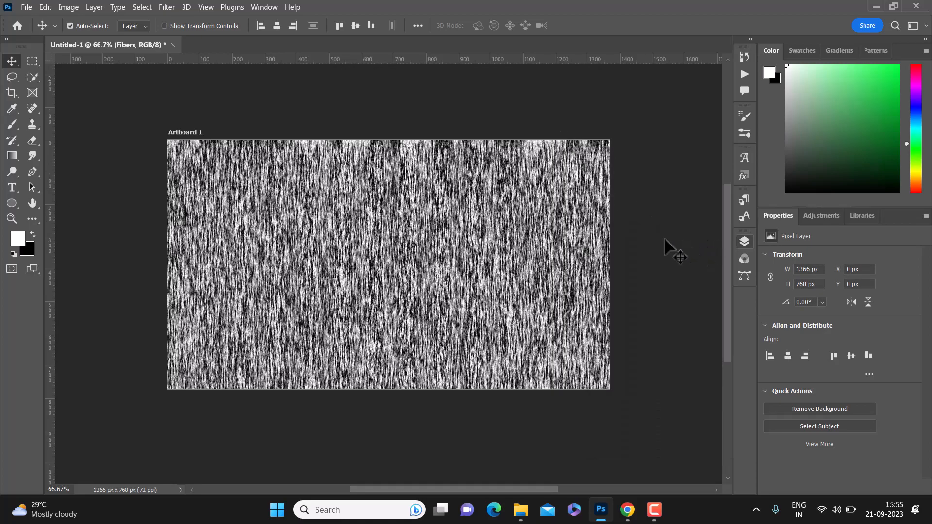
Warp the whole fibers texture into swirling marble-like lines in Liquify with the Forward Warp tool
{"action": "left_click", "coordinate": [164, 6]}
{"action": "left_click", "coordinate": [184, 103]}
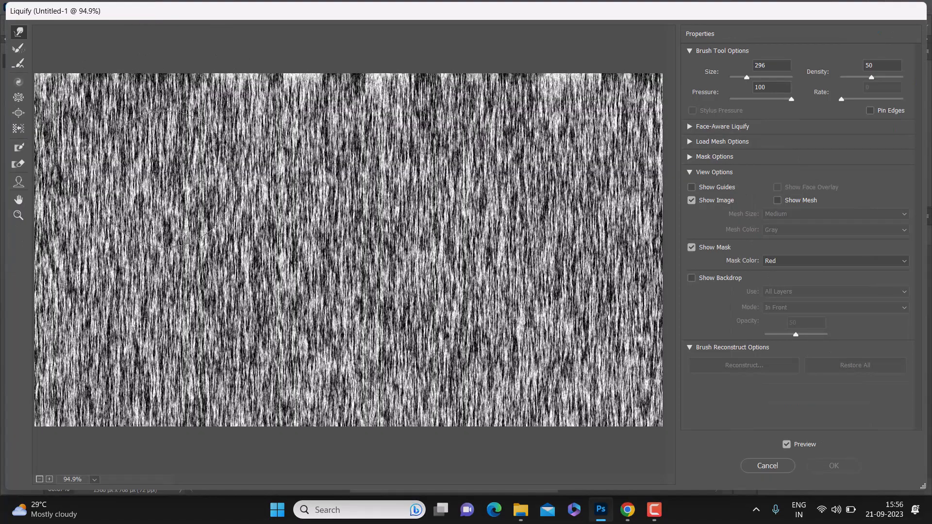
{"action": "mouse_move", "coordinate": [174, 182]}
{"action": "left_mouse_down"}
{"action": "mouse_move", "coordinate": [136, 136]}
{"action": "mouse_move", "coordinate": [228, 184]}
{"action": "mouse_move", "coordinate": [196, 209]}
{"action": "mouse_move", "coordinate": [252, 291]}
{"action": "mouse_move", "coordinate": [146, 233]}
{"action": "mouse_move", "coordinate": [97, 340]}
{"action": "mouse_move", "coordinate": [85, 403]}
{"action": "mouse_move", "coordinate": [344, 427]}
{"action": "mouse_move", "coordinate": [272, 311]}
{"action": "mouse_move", "coordinate": [250, 333]}
{"action": "mouse_move", "coordinate": [478, 418]}
{"action": "mouse_move", "coordinate": [219, 160]}
{"action": "mouse_move", "coordinate": [389, 219]}
{"action": "mouse_move", "coordinate": [218, 340]}
{"action": "mouse_move", "coordinate": [344, 347]}
{"action": "mouse_move", "coordinate": [228, 204]}
{"action": "mouse_move", "coordinate": [369, 161]}
{"action": "mouse_move", "coordinate": [585, 361]}
{"action": "mouse_move", "coordinate": [466, 349]}
{"action": "mouse_move", "coordinate": [552, 385]}
{"action": "mouse_move", "coordinate": [527, 427]}
{"action": "mouse_move", "coordinate": [527, 334]}
{"action": "mouse_move", "coordinate": [584, 407]}
{"action": "mouse_move", "coordinate": [624, 423]}
{"action": "left_mouse_up"}
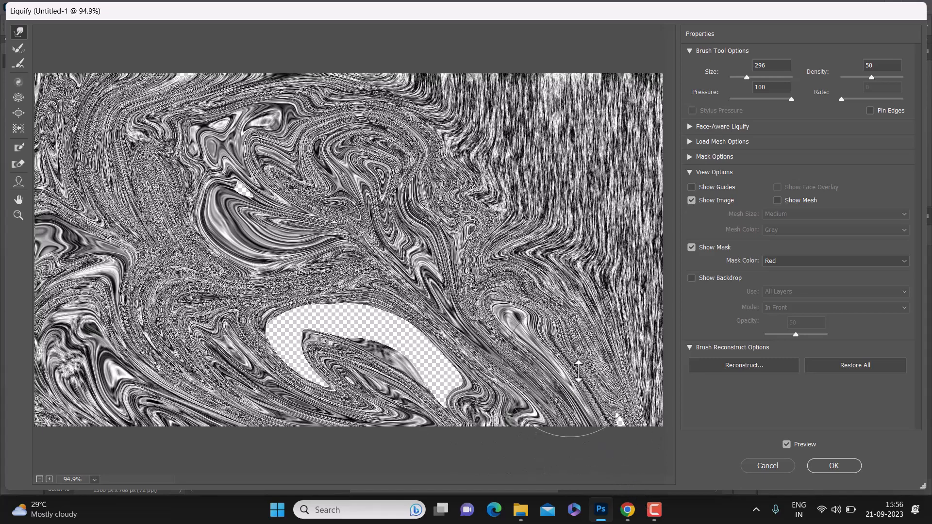
{"action": "mouse_move", "coordinate": [435, 328]}
{"action": "left_mouse_down"}
{"action": "mouse_move", "coordinate": [462, 358]}
{"action": "mouse_move", "coordinate": [289, 339]}
{"action": "mouse_move", "coordinate": [271, 315]}
{"action": "mouse_move", "coordinate": [301, 301]}
{"action": "mouse_move", "coordinate": [344, 338]}
{"action": "mouse_move", "coordinate": [461, 379]}
{"action": "mouse_move", "coordinate": [375, 379]}
{"action": "mouse_move", "coordinate": [389, 306]}
{"action": "mouse_move", "coordinate": [324, 264]}
{"action": "mouse_move", "coordinate": [461, 194]}
{"action": "mouse_move", "coordinate": [607, 149]}
{"action": "mouse_move", "coordinate": [614, 126]}
{"action": "mouse_move", "coordinate": [520, 137]}
{"action": "mouse_move", "coordinate": [299, 252]}
{"action": "mouse_move", "coordinate": [525, 251]}
{"action": "mouse_move", "coordinate": [234, 127]}
{"action": "mouse_move", "coordinate": [60, 234]}
{"action": "mouse_move", "coordinate": [307, 295]}
{"action": "mouse_move", "coordinate": [485, 369]}
{"action": "mouse_move", "coordinate": [628, 338]}
{"action": "mouse_move", "coordinate": [229, 226]}
{"action": "mouse_move", "coordinate": [413, 291]}
{"action": "left_mouse_up"}
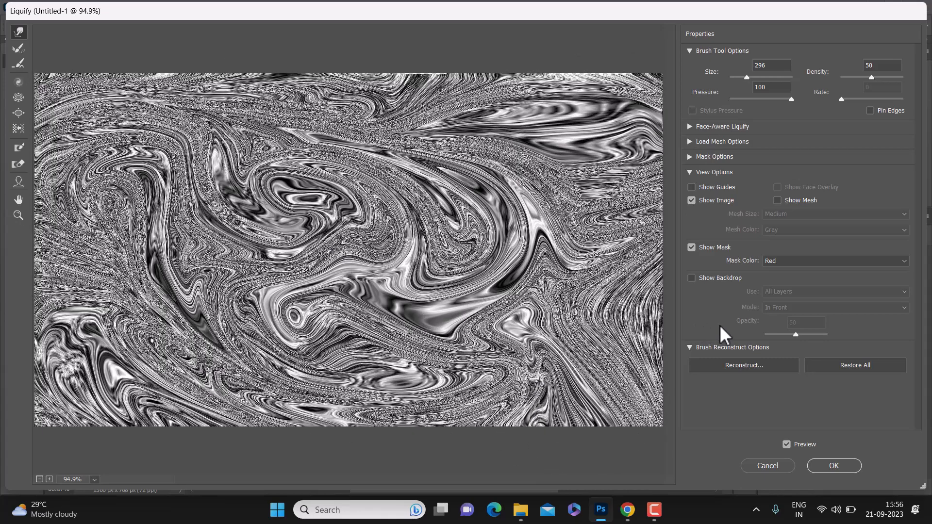
Reconstruct the fibers distortion to an amount of 78 and apply the Liquify filter
{"action": "left_click", "coordinate": [759, 364]}
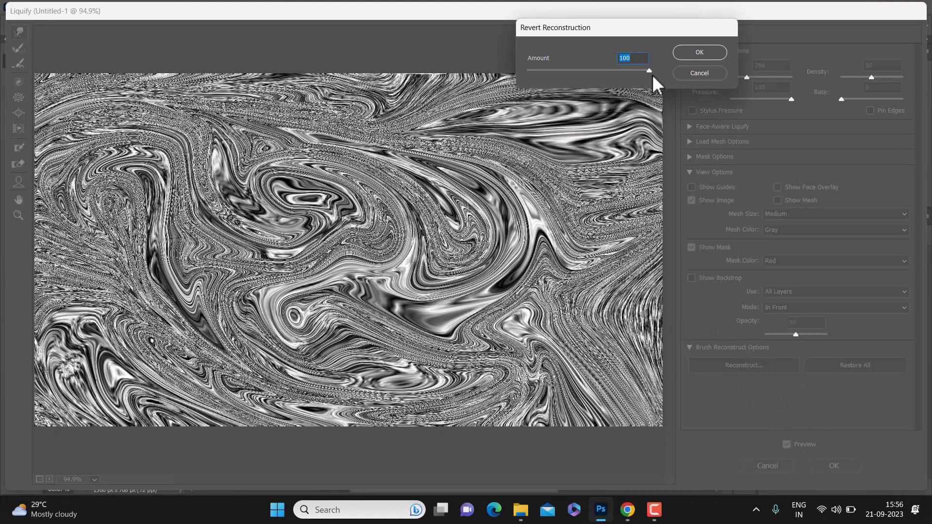
{"action": "left_click_drag", "start_coordinate": [649, 71], "coordinate": [633, 75]}
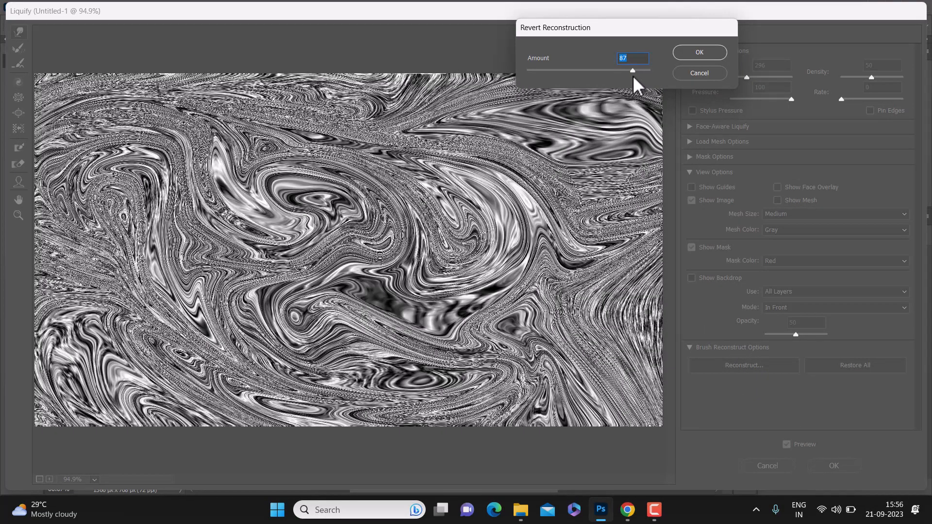
{"action": "mouse_move", "coordinate": [634, 71]}
{"action": "left_mouse_down"}
{"action": "mouse_move", "coordinate": [615, 71]}
{"action": "mouse_move", "coordinate": [629, 72]}
{"action": "left_mouse_up"}
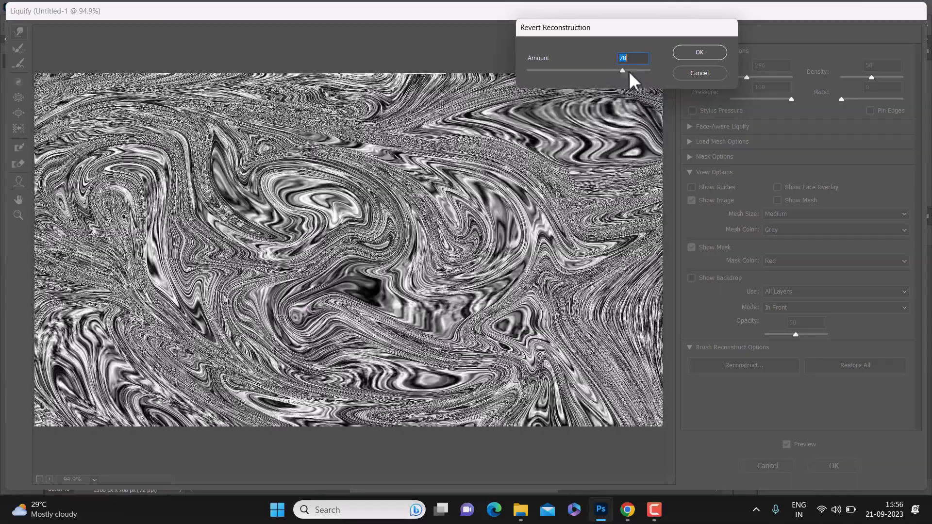
{"action": "left_click", "coordinate": [712, 47]}
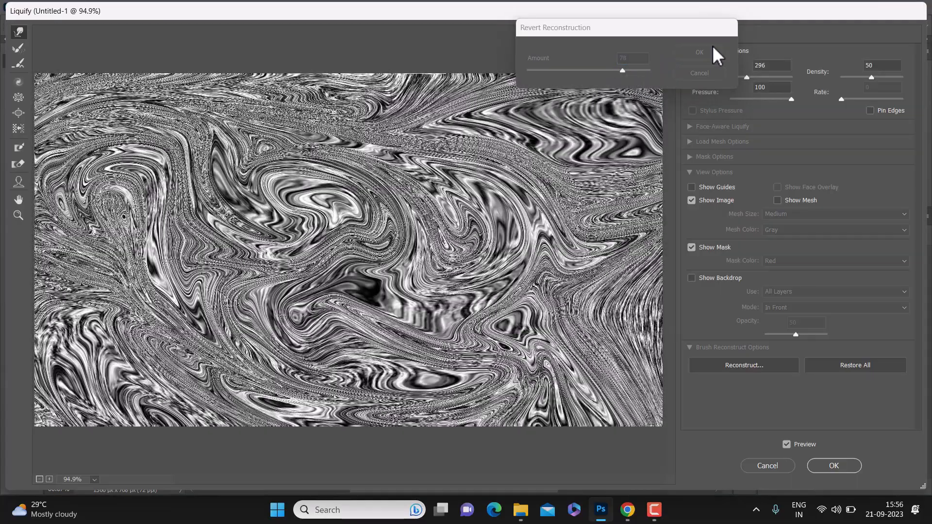
{"action": "left_click", "coordinate": [837, 463]}
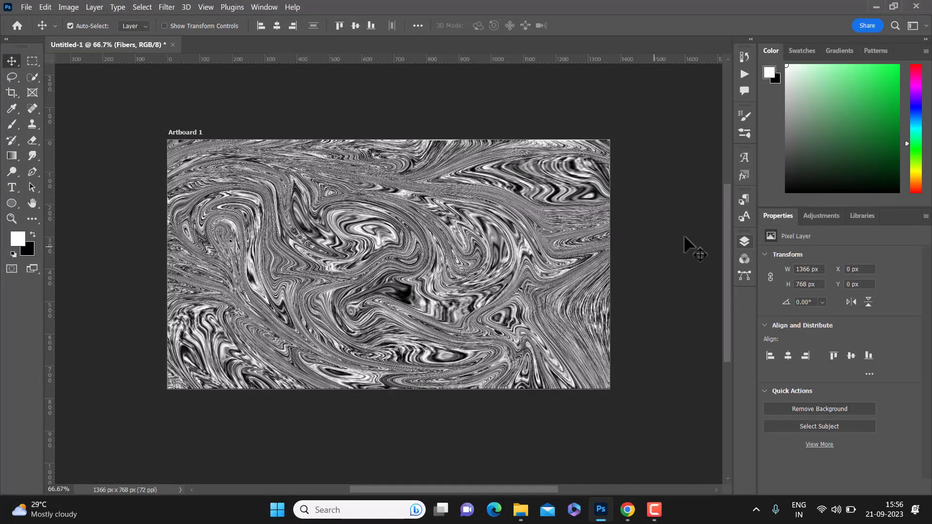
Hide the Fibers layer and make the Brush layer visible and active
{"action": "left_click", "coordinate": [744, 241]}
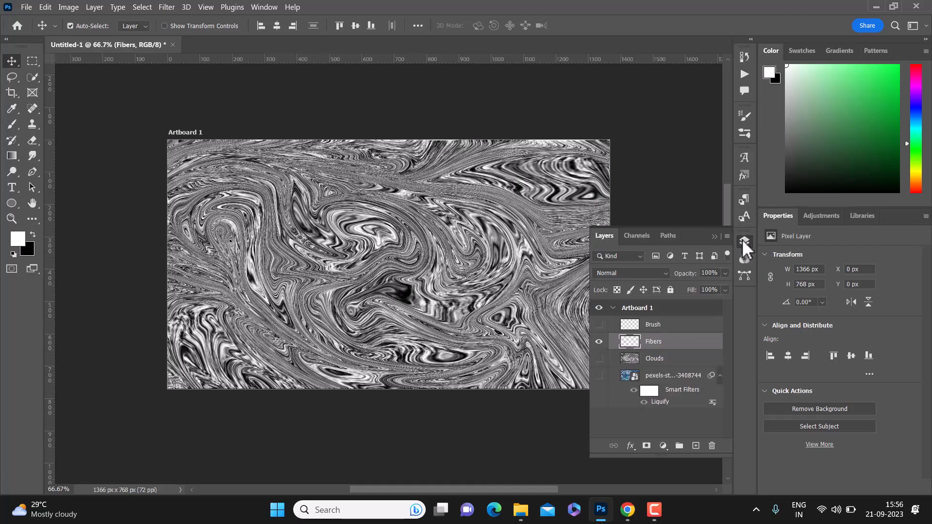
{"action": "left_click", "coordinate": [598, 342]}
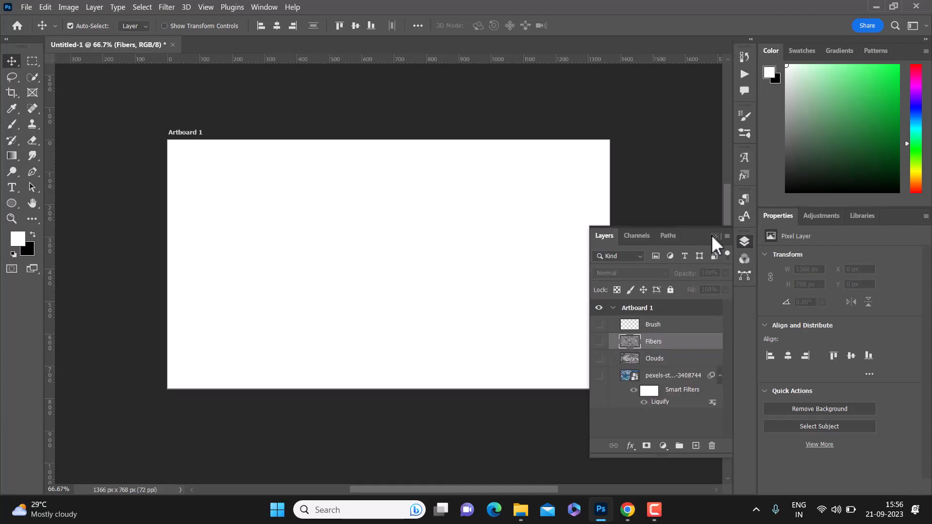
{"action": "left_click", "coordinate": [712, 236]}
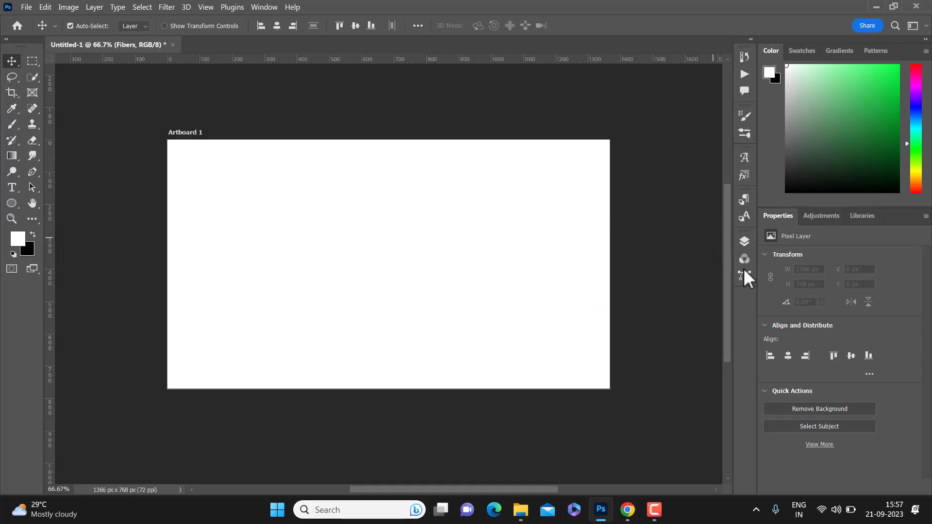
{"action": "left_click", "coordinate": [751, 247]}
{"action": "left_click", "coordinate": [671, 326]}
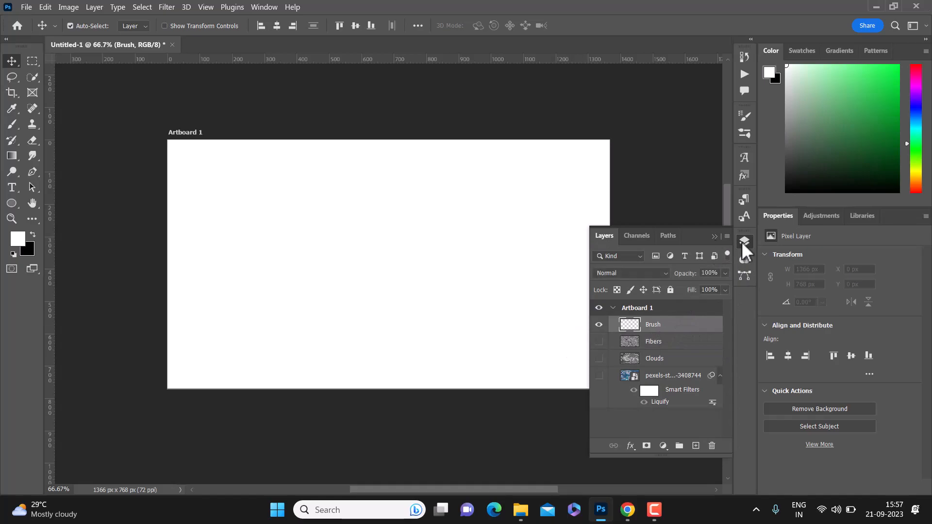
{"action": "left_click", "coordinate": [714, 237]}
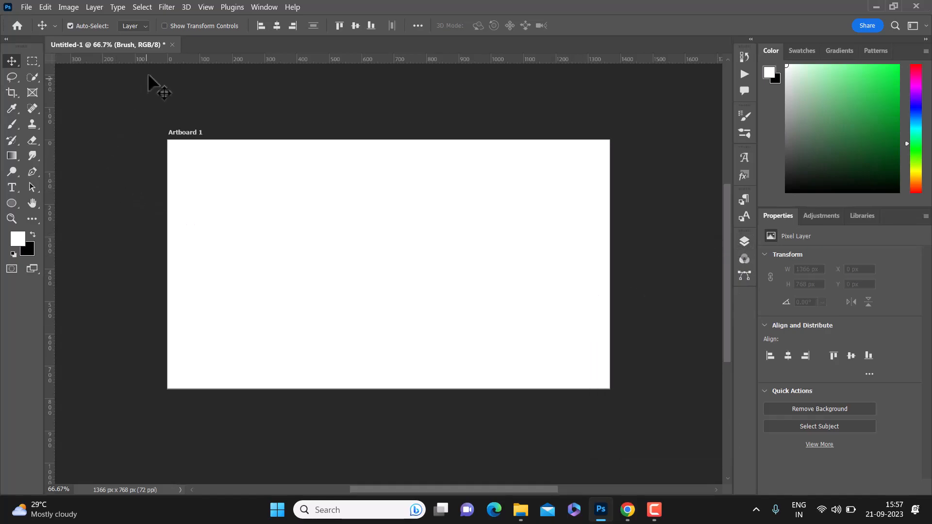
Cover the Brush layer with loose overlapping soft strokes in green, blue, red, yellow, magenta and orange using a 114 px brush
{"action": "left_click", "coordinate": [19, 127]}
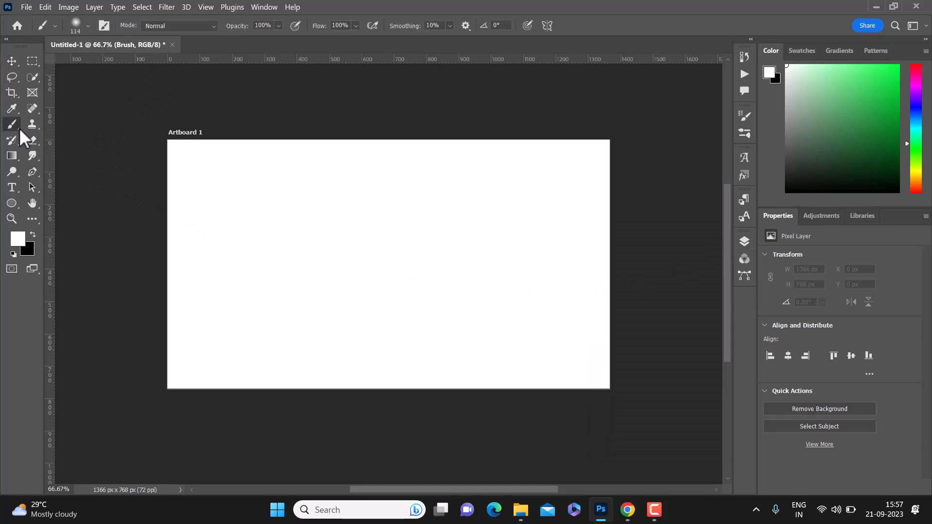
{"action": "left_click_drag", "start_coordinate": [290, 180], "coordinate": [289, 183]}
{"action": "mouse_move", "coordinate": [201, 204]}
{"action": "left_mouse_down"}
{"action": "mouse_move", "coordinate": [328, 171]}
{"action": "mouse_move", "coordinate": [389, 220]}
{"action": "mouse_move", "coordinate": [279, 288]}
{"action": "mouse_move", "coordinate": [281, 299]}
{"action": "mouse_move", "coordinate": [230, 316]}
{"action": "left_mouse_up"}
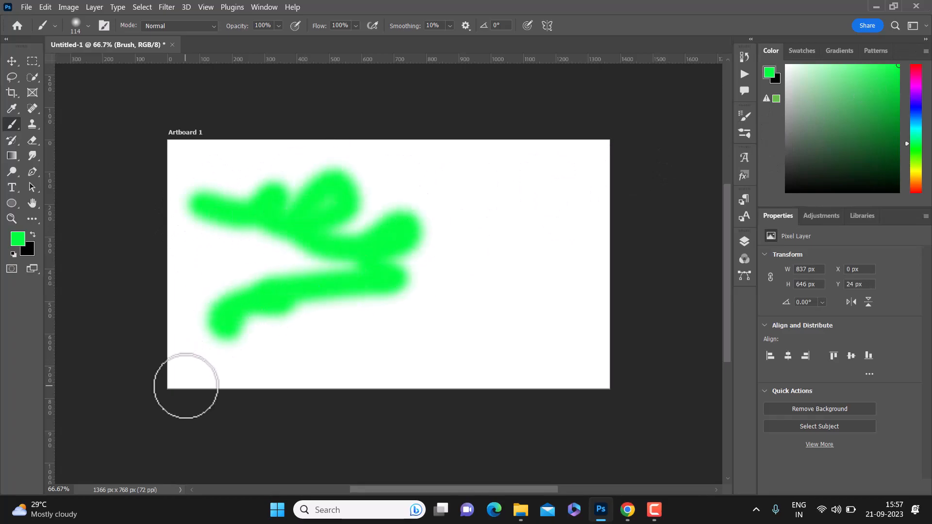
{"action": "mouse_move", "coordinate": [235, 233]}
{"action": "left_mouse_down"}
{"action": "mouse_move", "coordinate": [495, 235]}
{"action": "mouse_move", "coordinate": [574, 265]}
{"action": "mouse_move", "coordinate": [605, 290]}
{"action": "mouse_move", "coordinate": [601, 270]}
{"action": "left_mouse_up"}
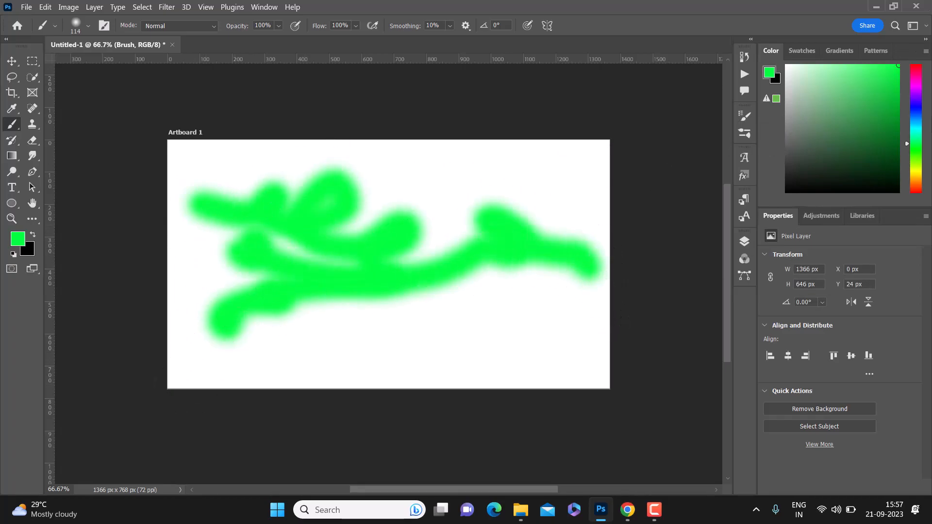
{"action": "left_click", "coordinate": [914, 99]}
{"action": "mouse_move", "coordinate": [578, 202]}
{"action": "left_mouse_down"}
{"action": "mouse_move", "coordinate": [370, 167]}
{"action": "mouse_move", "coordinate": [493, 282]}
{"action": "left_mouse_up"}
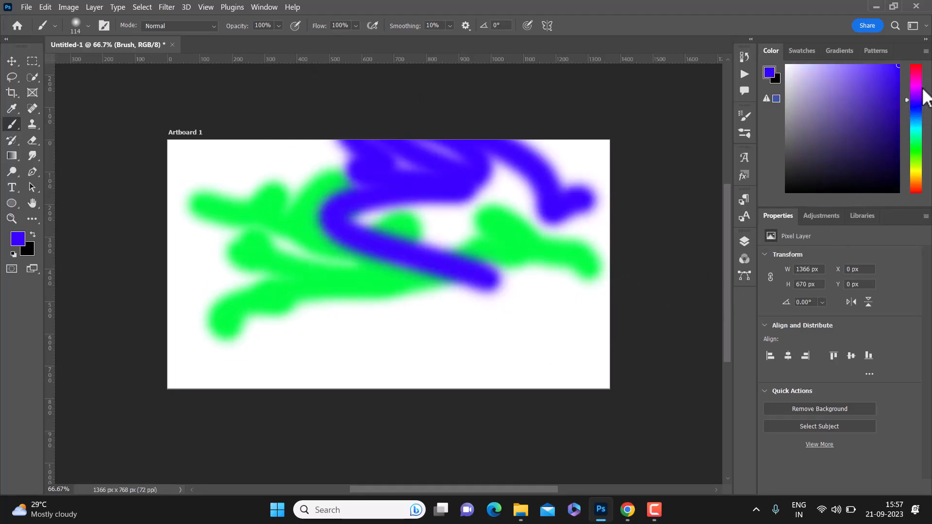
{"action": "left_click", "coordinate": [916, 73]}
{"action": "mouse_move", "coordinate": [605, 199]}
{"action": "left_mouse_down"}
{"action": "mouse_move", "coordinate": [618, 318]}
{"action": "mouse_move", "coordinate": [517, 373]}
{"action": "left_mouse_up"}
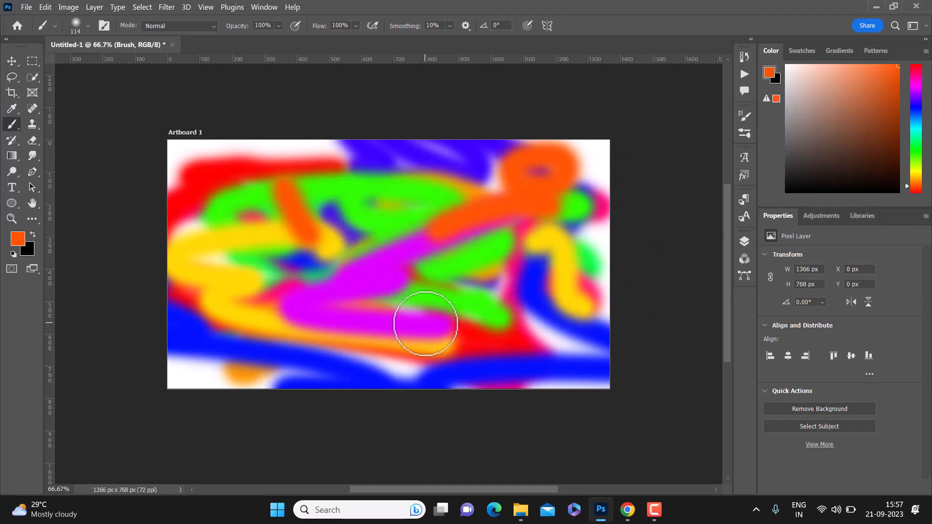
{"action": "key", "text": "v"}
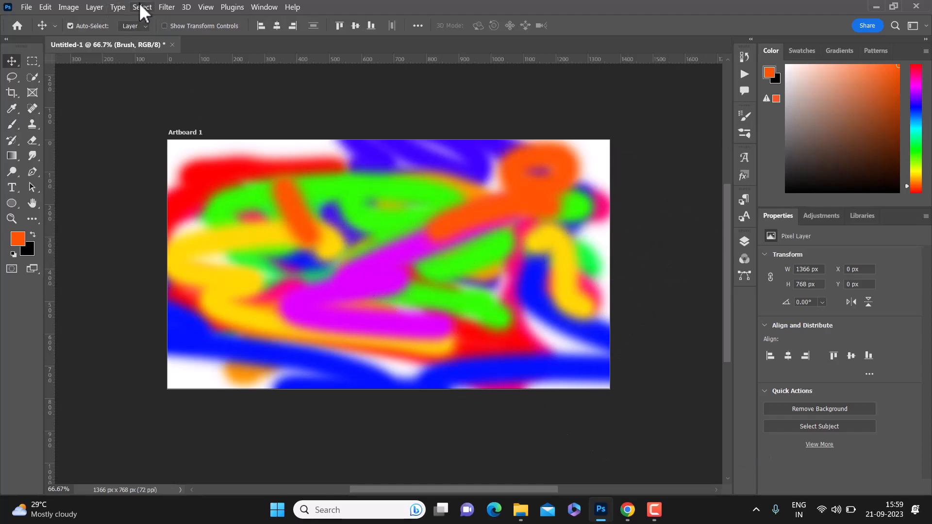
Warp the painted color strokes into flowing marble-like swirls in Liquify with the Forward Warp tool at size 448 and density 100
{"action": "left_click", "coordinate": [161, 7]}
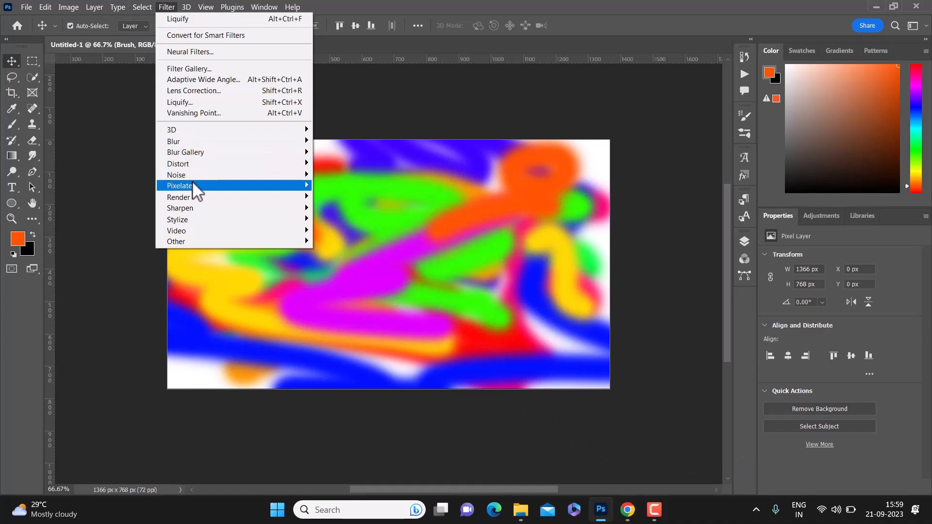
{"action": "left_click", "coordinate": [187, 107]}
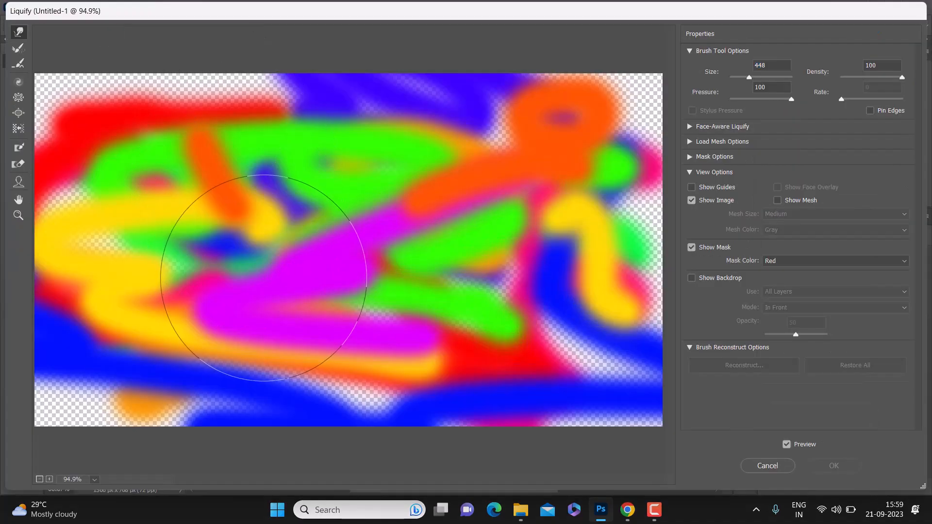
{"action": "mouse_move", "coordinate": [256, 268]}
{"action": "left_mouse_down"}
{"action": "mouse_move", "coordinate": [247, 257]}
{"action": "mouse_move", "coordinate": [223, 270]}
{"action": "mouse_move", "coordinate": [233, 246]}
{"action": "mouse_move", "coordinate": [350, 226]}
{"action": "mouse_move", "coordinate": [208, 104]}
{"action": "mouse_move", "coordinate": [198, 188]}
{"action": "mouse_move", "coordinate": [104, 104]}
{"action": "mouse_move", "coordinate": [53, 203]}
{"action": "mouse_move", "coordinate": [63, 270]}
{"action": "mouse_move", "coordinate": [125, 333]}
{"action": "mouse_move", "coordinate": [145, 313]}
{"action": "mouse_move", "coordinate": [169, 254]}
{"action": "mouse_move", "coordinate": [219, 315]}
{"action": "mouse_move", "coordinate": [156, 228]}
{"action": "mouse_move", "coordinate": [328, 213]}
{"action": "mouse_move", "coordinate": [253, 189]}
{"action": "mouse_move", "coordinate": [219, 218]}
{"action": "mouse_move", "coordinate": [311, 272]}
{"action": "mouse_move", "coordinate": [345, 309]}
{"action": "mouse_move", "coordinate": [343, 233]}
{"action": "mouse_move", "coordinate": [468, 385]}
{"action": "mouse_move", "coordinate": [632, 342]}
{"action": "left_mouse_up"}
{"action": "mouse_move", "coordinate": [653, 287]}
{"action": "left_mouse_down"}
{"action": "mouse_move", "coordinate": [615, 229]}
{"action": "mouse_move", "coordinate": [519, 185]}
{"action": "mouse_move", "coordinate": [82, 136]}
{"action": "mouse_move", "coordinate": [259, 234]}
{"action": "mouse_move", "coordinate": [408, 235]}
{"action": "mouse_move", "coordinate": [263, 250]}
{"action": "mouse_move", "coordinate": [481, 237]}
{"action": "mouse_move", "coordinate": [532, 149]}
{"action": "mouse_move", "coordinate": [290, 290]}
{"action": "mouse_move", "coordinate": [201, 254]}
{"action": "mouse_move", "coordinate": [94, 246]}
{"action": "mouse_move", "coordinate": [315, 248]}
{"action": "mouse_move", "coordinate": [306, 242]}
{"action": "mouse_move", "coordinate": [377, 288]}
{"action": "left_mouse_up"}
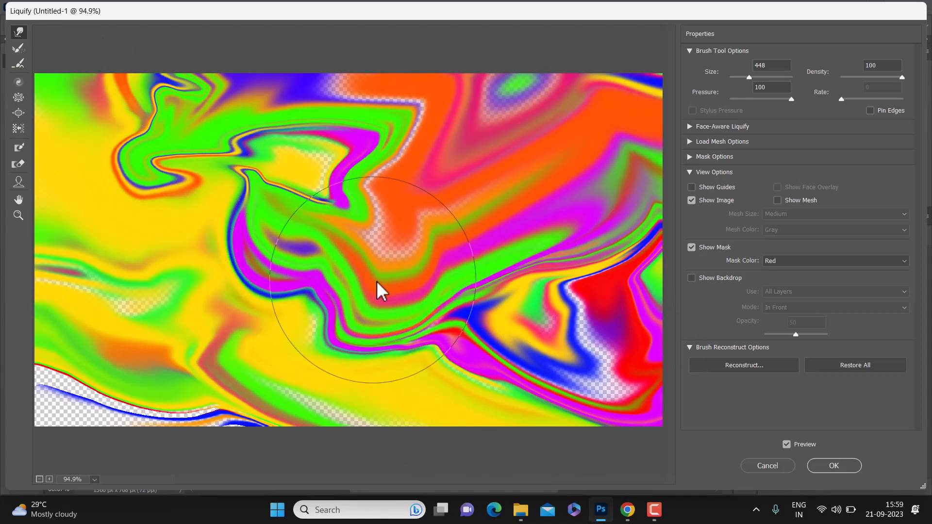
Reconstruct the warped color strokes to an amount of 75
{"action": "left_click", "coordinate": [735, 366]}
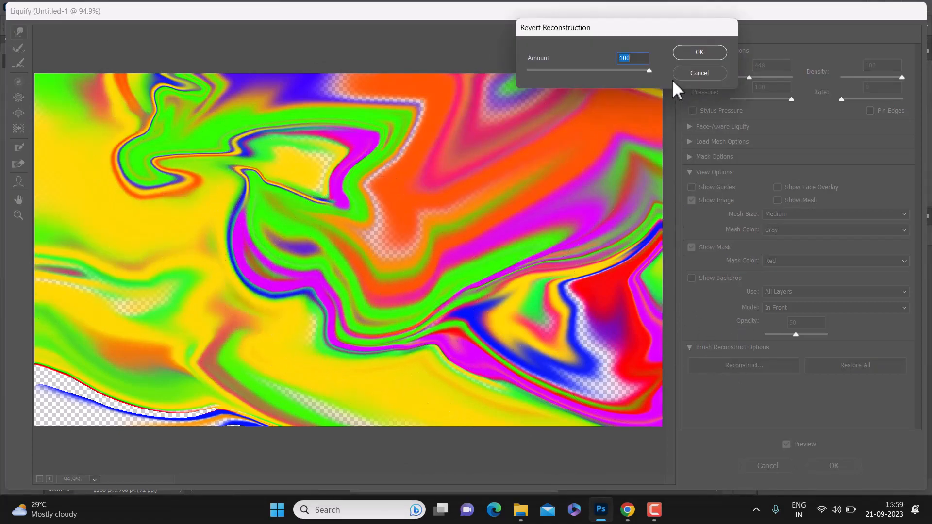
{"action": "mouse_move", "coordinate": [648, 72]}
{"action": "left_mouse_down"}
{"action": "mouse_move", "coordinate": [572, 72]}
{"action": "mouse_move", "coordinate": [618, 72]}
{"action": "left_mouse_up"}
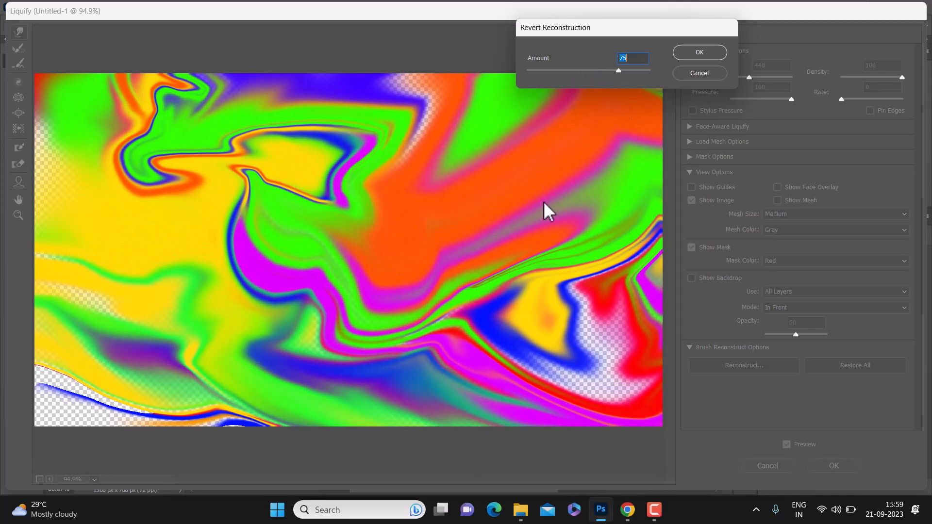
{"action": "left_click", "coordinate": [703, 51]}
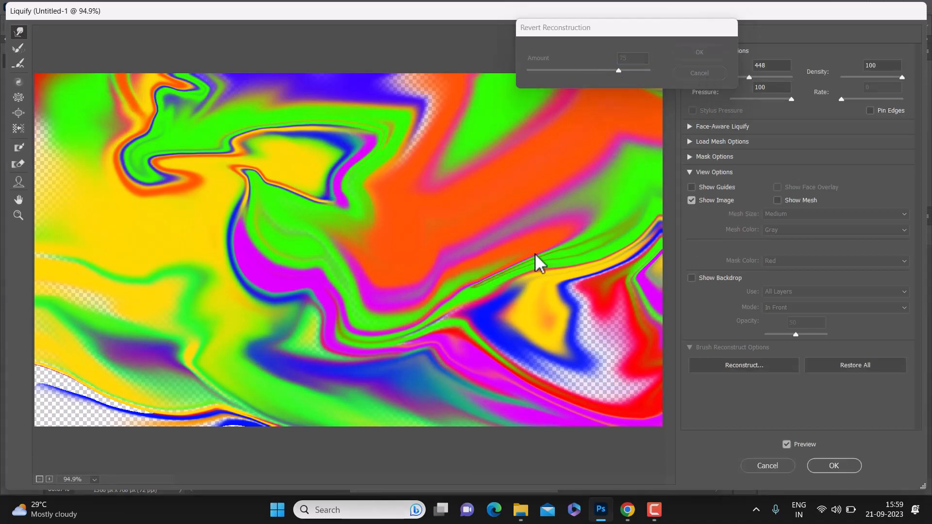
Push the colors further outward over the gaps near the image's lower corners and apply the Liquify filter
{"action": "mouse_move", "coordinate": [542, 330]}
{"action": "left_mouse_down"}
{"action": "mouse_move", "coordinate": [580, 355]}
{"action": "mouse_move", "coordinate": [613, 334]}
{"action": "mouse_move", "coordinate": [660, 330]}
{"action": "left_mouse_up"}
{"action": "left_click_drag", "start_coordinate": [145, 359], "coordinate": [21, 406]}
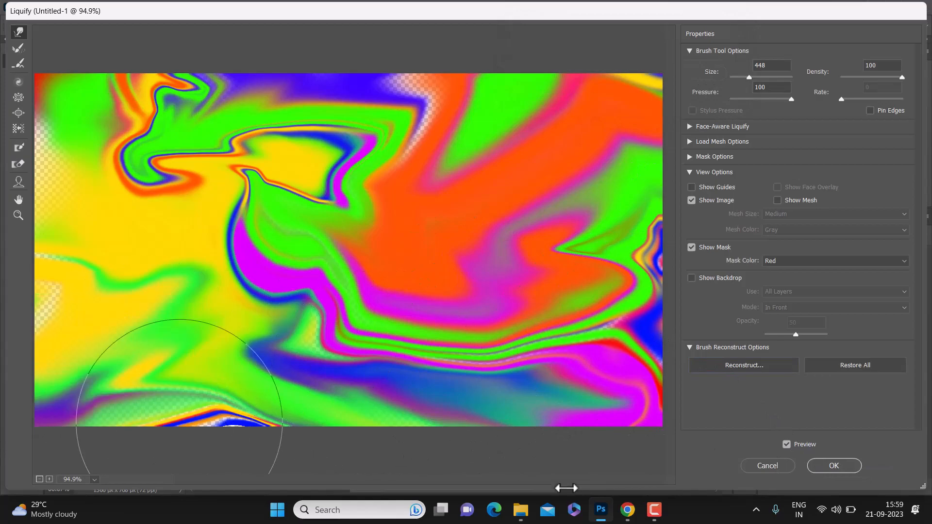
{"action": "left_click", "coordinate": [831, 466]}
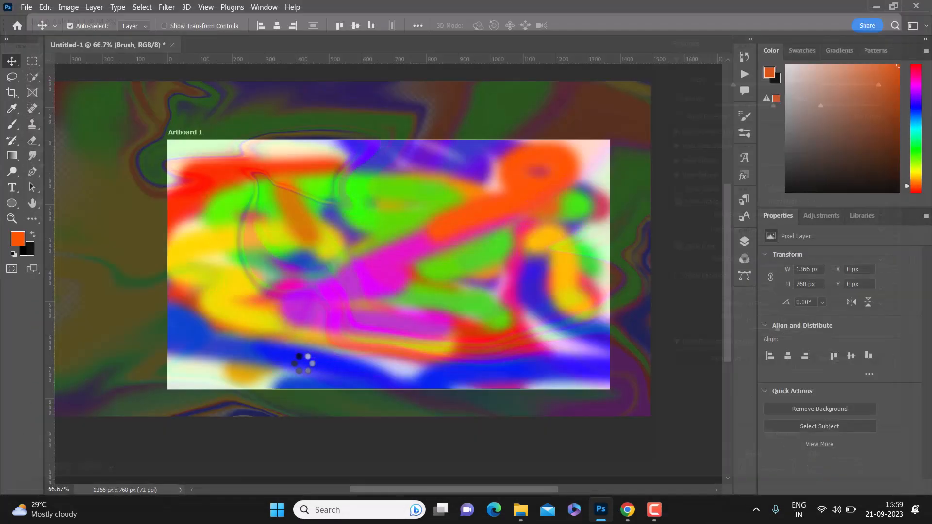